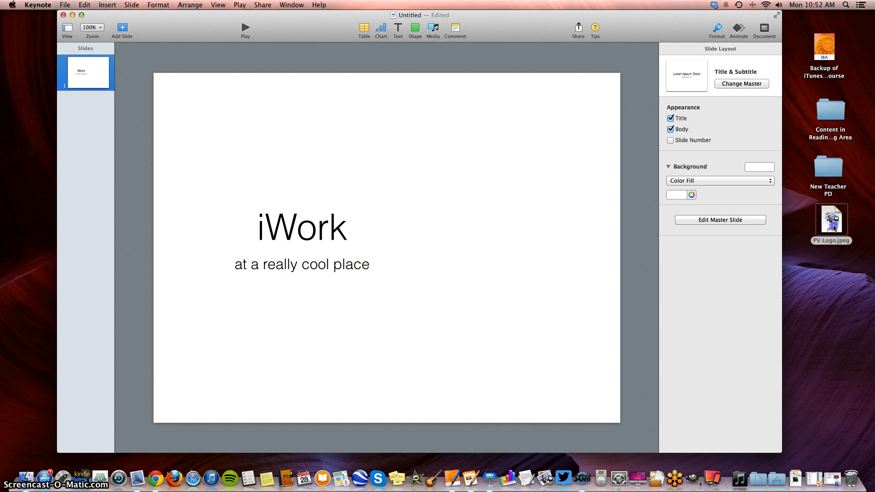
- Place the PV Logo.jpeg image from the desktop on the slide and enlarge it to fill the space beside the title text
drag(834, 228, 469, 199)
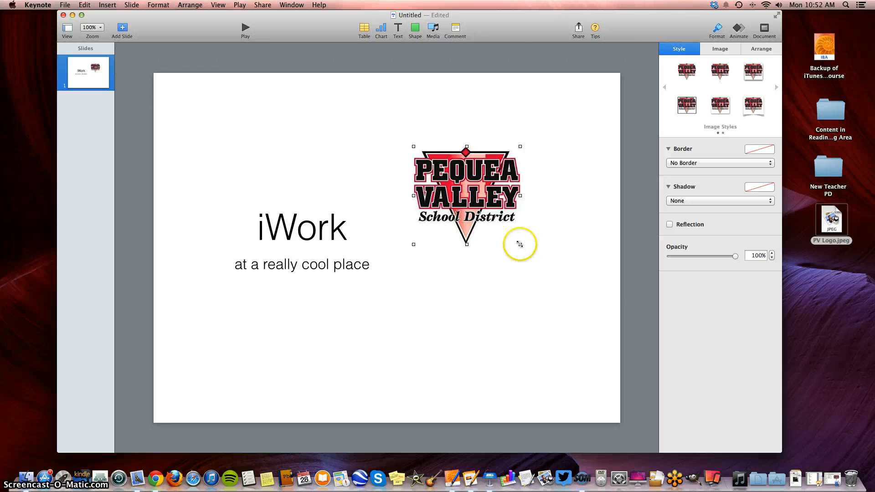
drag(519, 244, 528, 283)
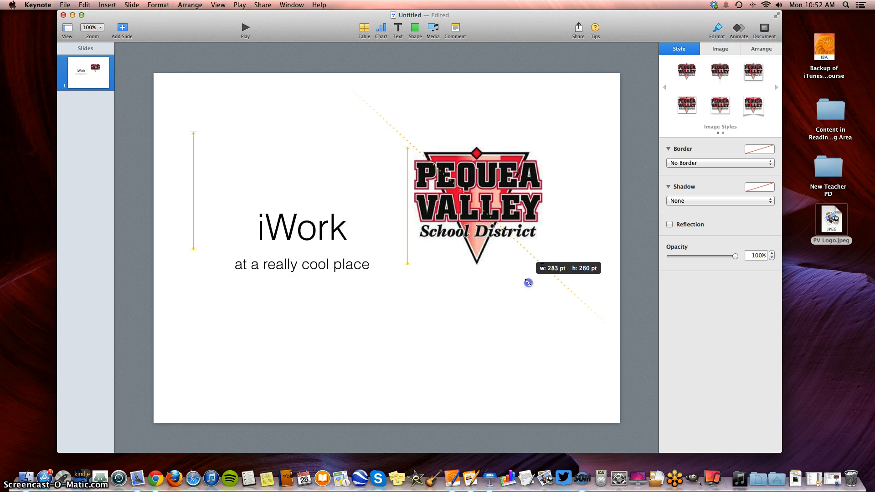
drag(528, 283, 621, 333)
drag(542, 238, 523, 238)
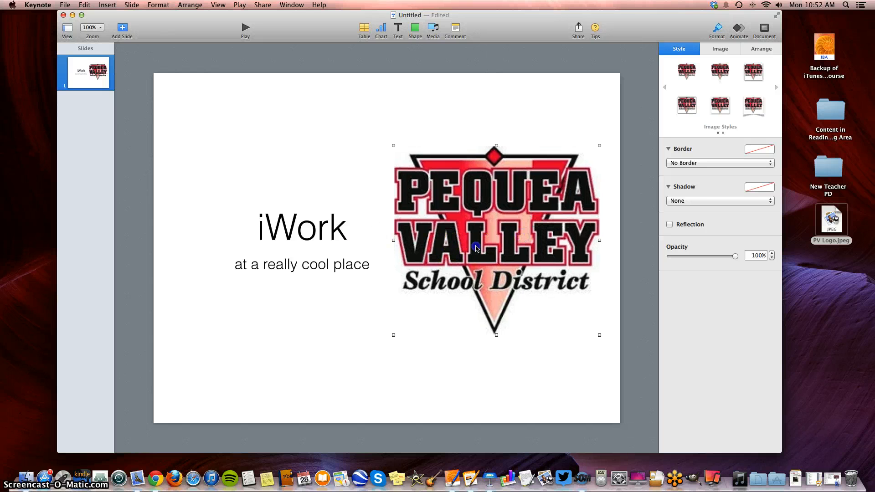
- Shift the iWork title and its subtitle slightly left to clear the logo, keeping the two text boxes aligned
click(307, 230)
drag(307, 230, 290, 230)
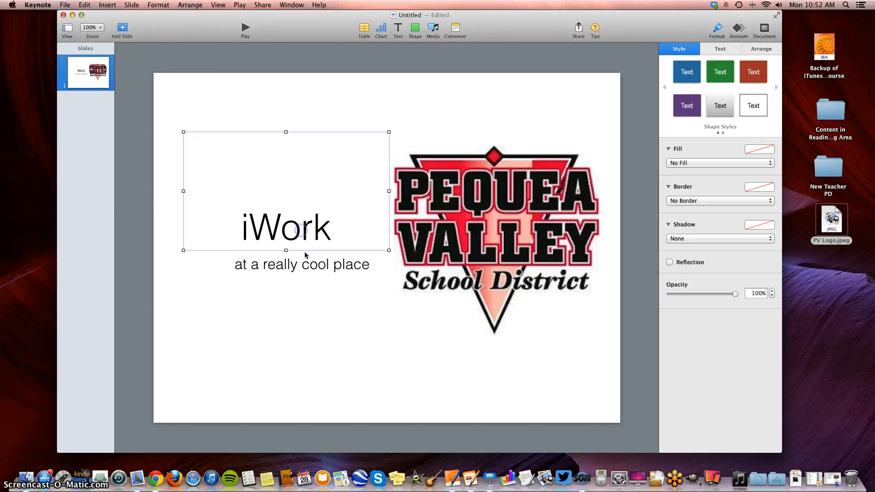
click(306, 266)
drag(306, 265, 292, 266)
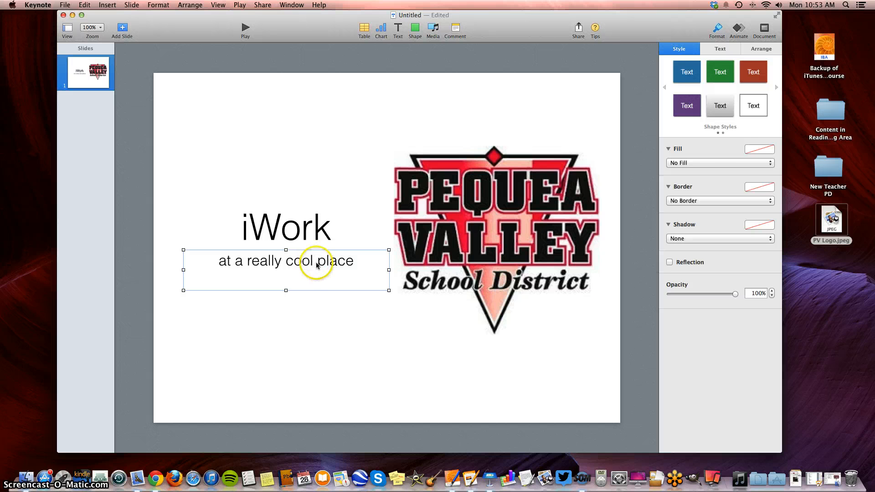
- Change the font of the subtitle "at a really cool place" to Gill Sans
double_click(305, 257)
triple_click(305, 258)
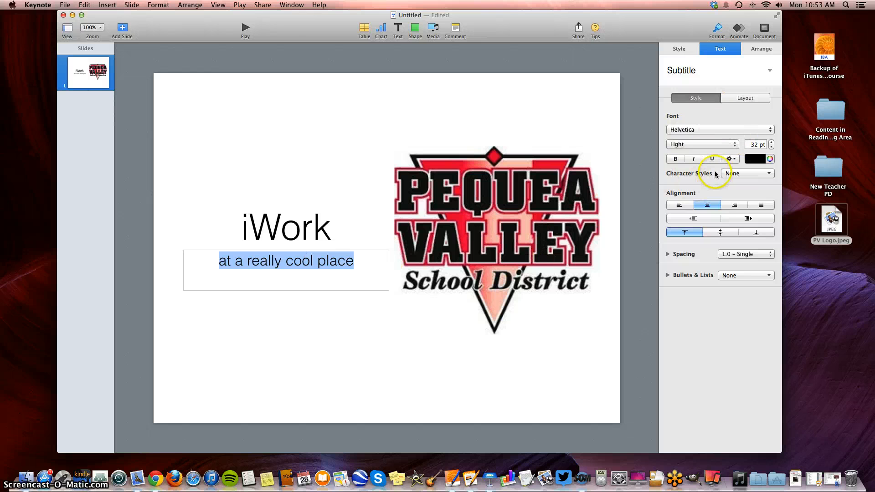
click(685, 50)
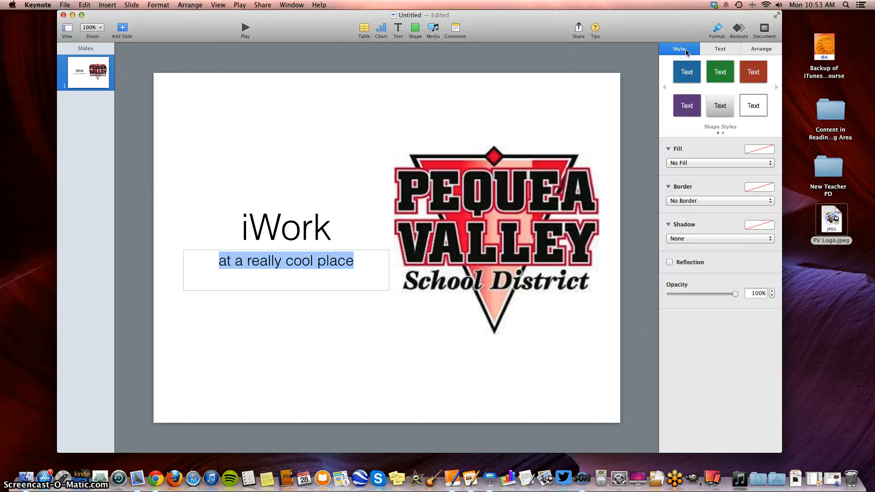
click(718, 50)
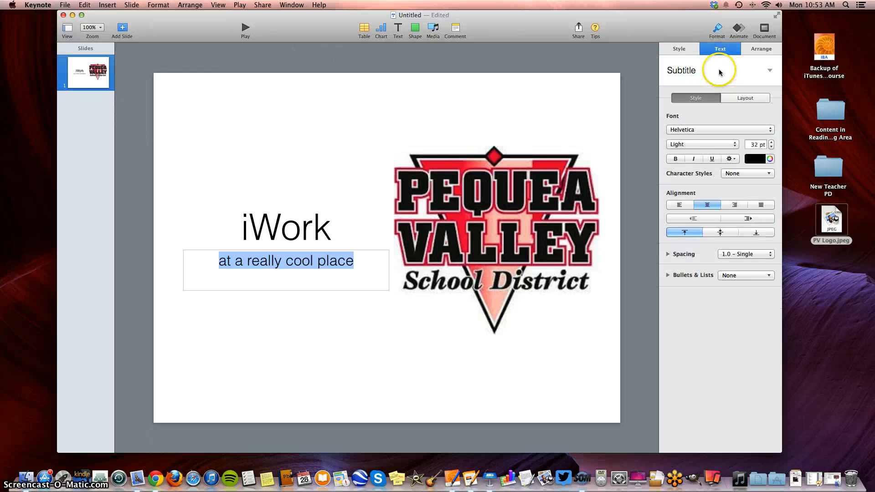
click(713, 130)
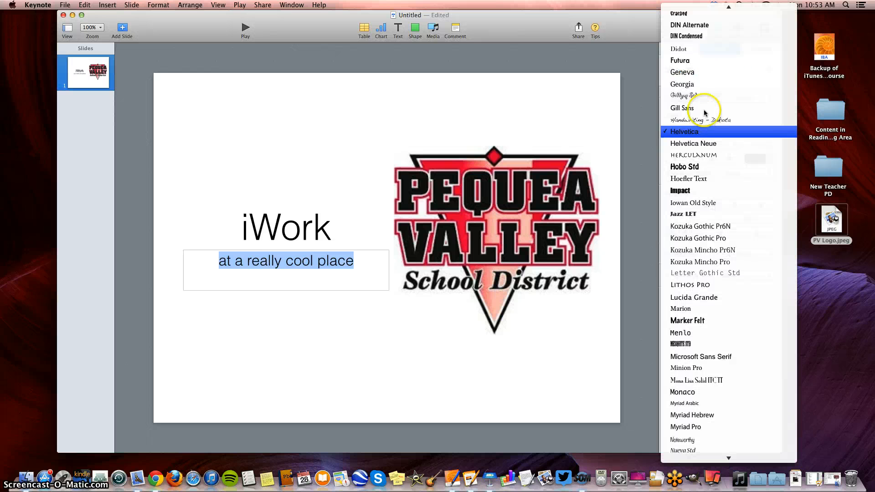
click(705, 109)
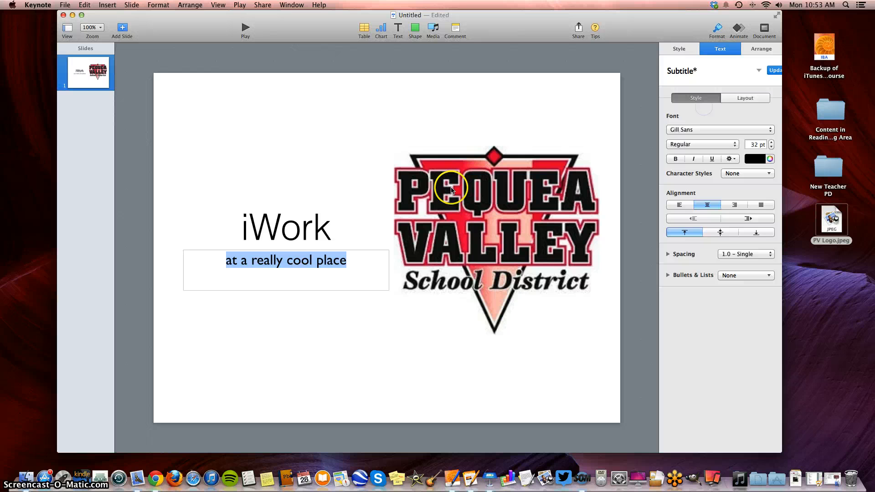
- Change the font of the iWork title to Futura
double_click(280, 226)
click(713, 129)
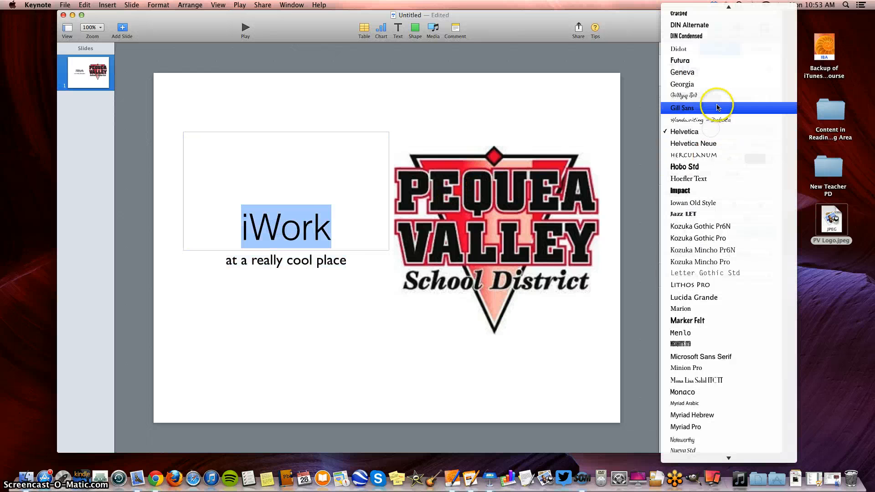
click(698, 61)
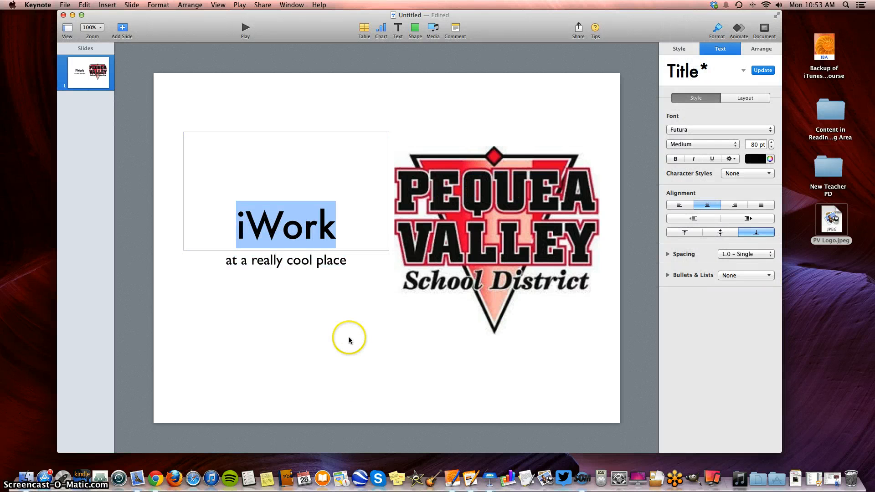
- Add a period to the end of the subtitle so it reads "at a really cool place."
click(346, 265)
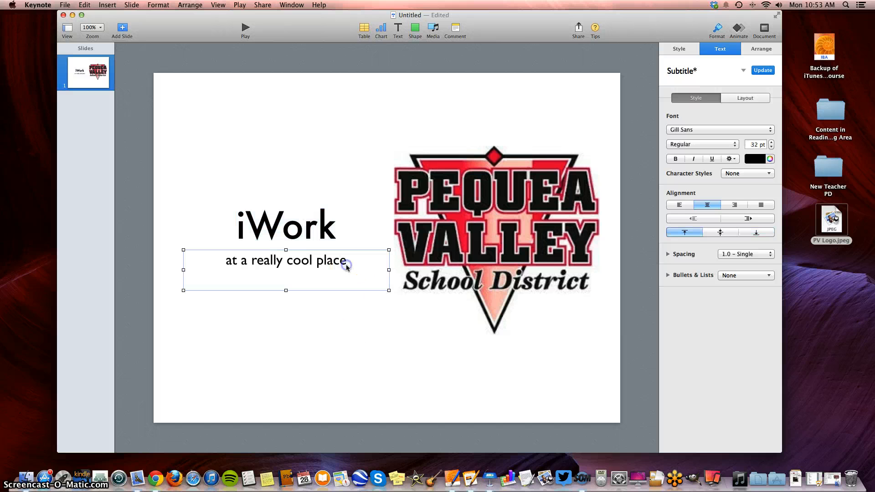
click(347, 264)
text(.)
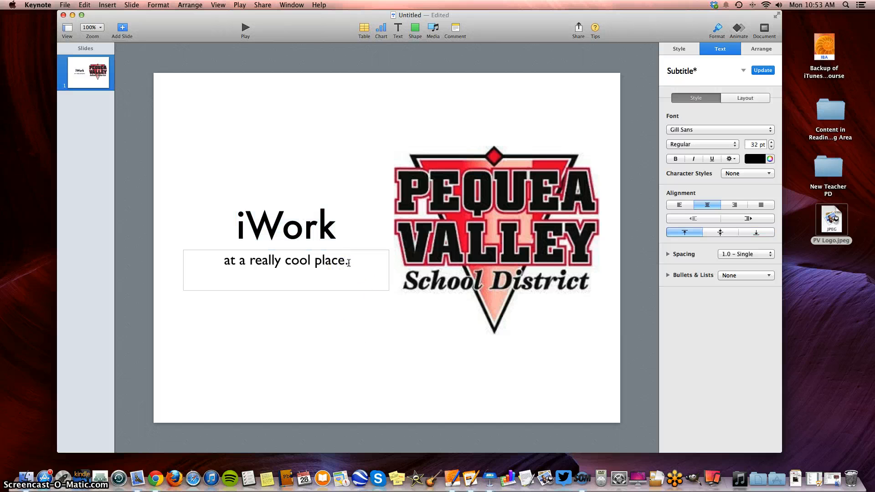
click(367, 347)
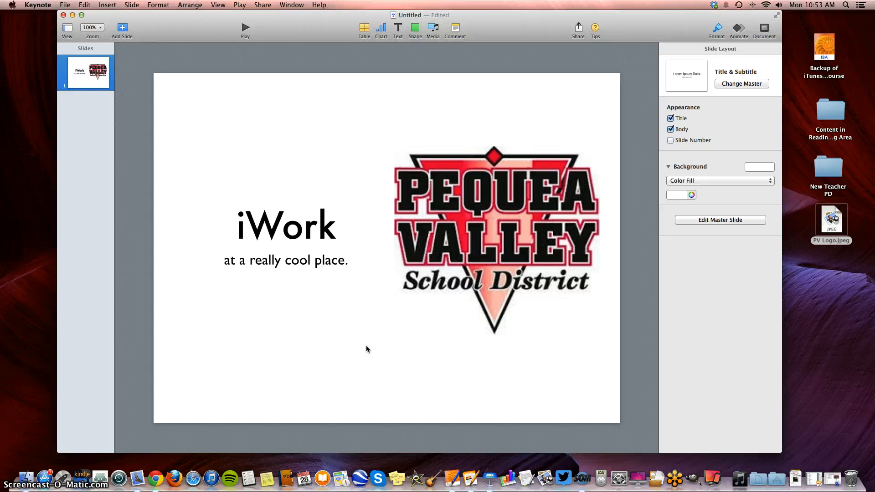
- Give the logo image a drop shadow and a reflection of about 84%
click(511, 249)
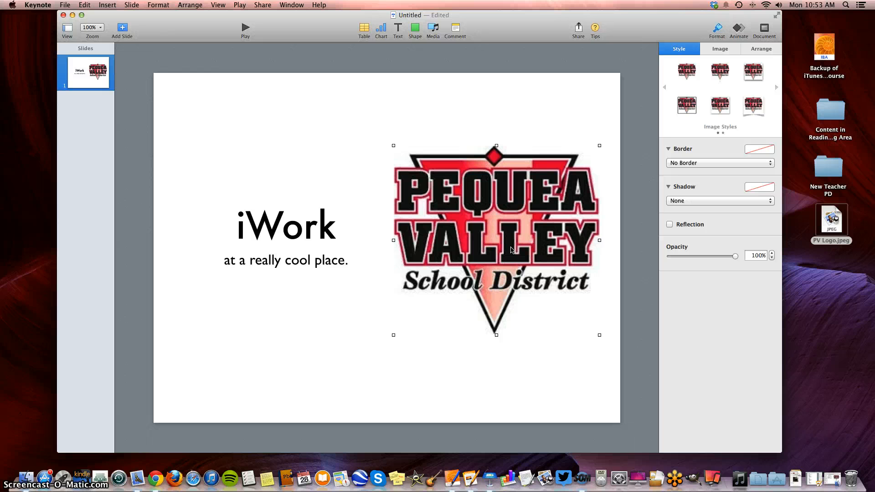
click(680, 201)
click(684, 209)
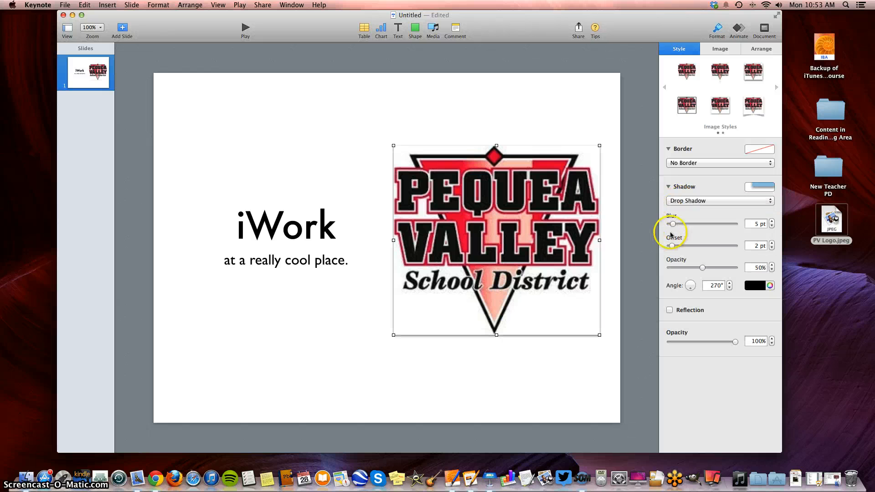
click(670, 311)
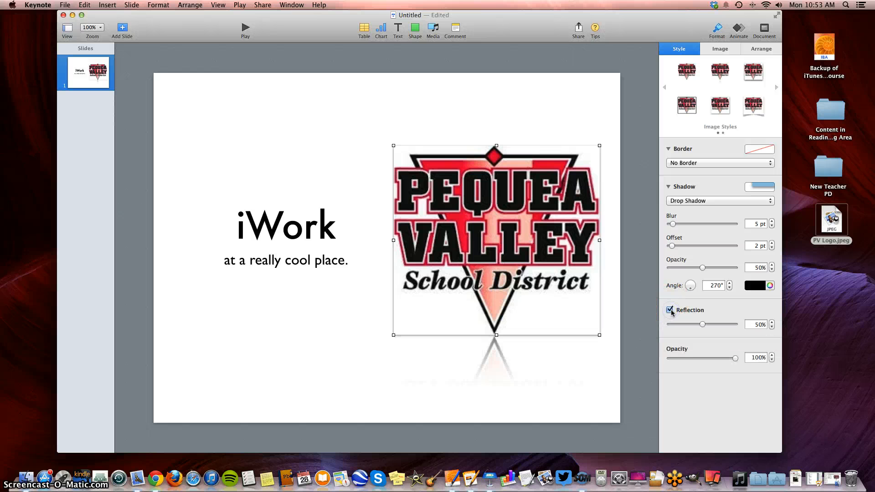
drag(703, 324, 720, 326)
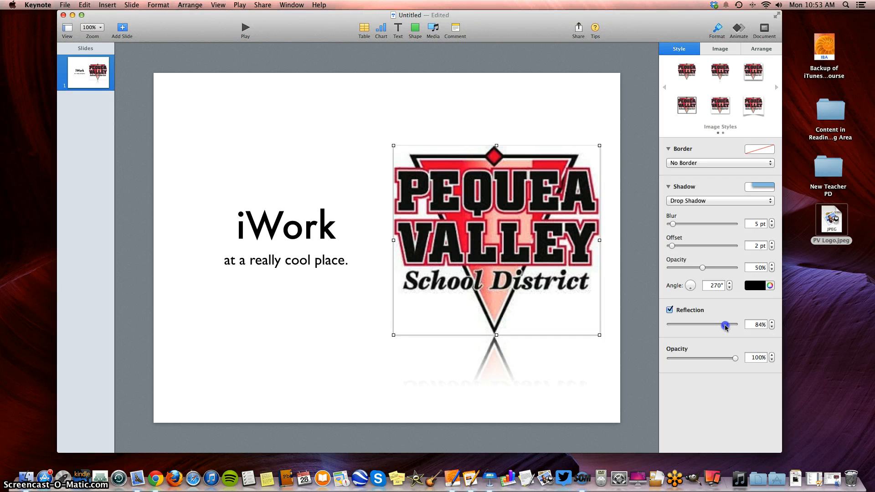
- Apply a drop shadow to the title and subtitle together, and try a reflection on both before removing it
click(252, 233)
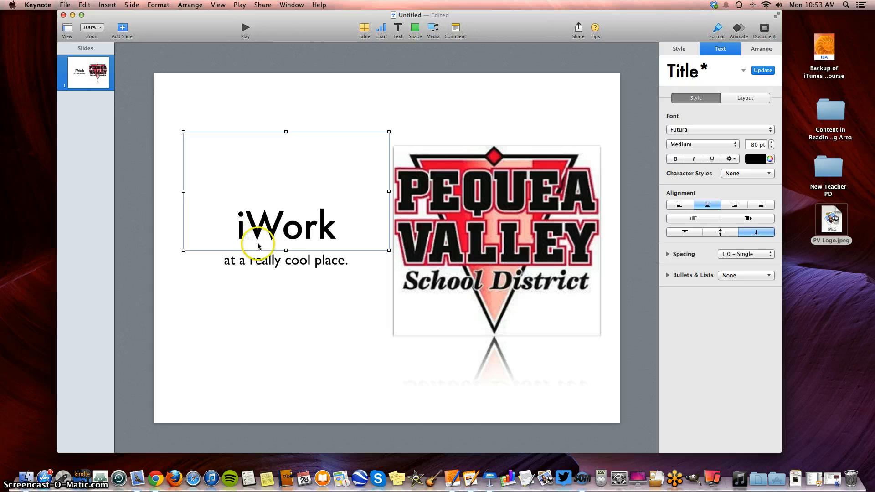
shift+click(266, 261)
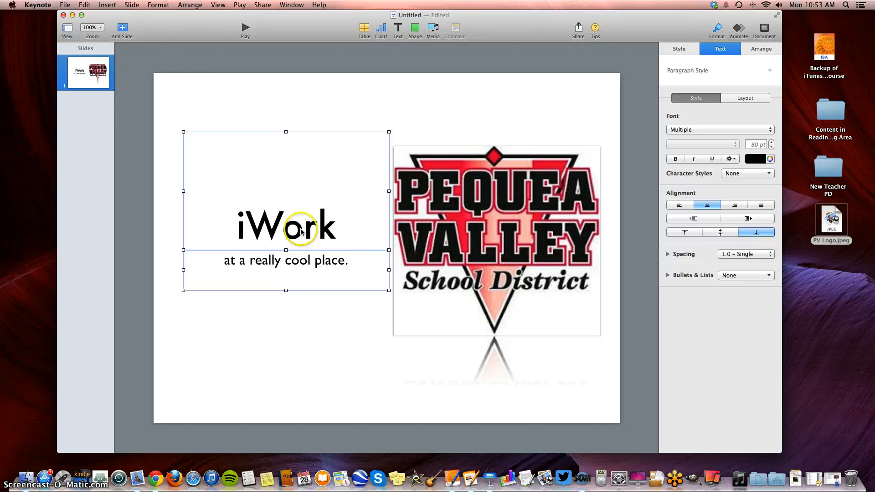
click(679, 48)
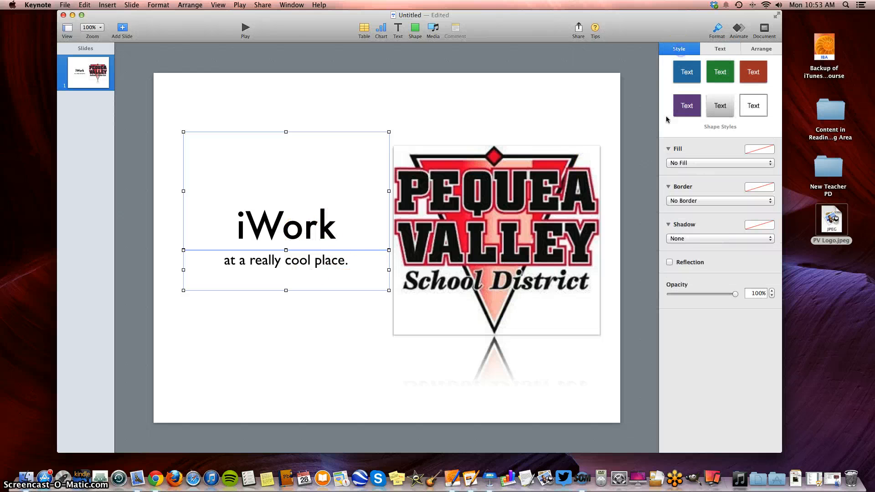
click(673, 239)
click(682, 246)
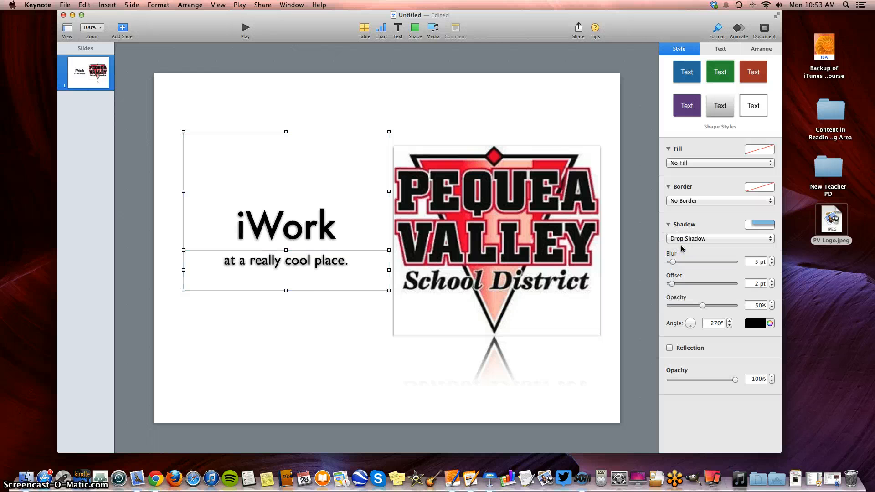
click(670, 348)
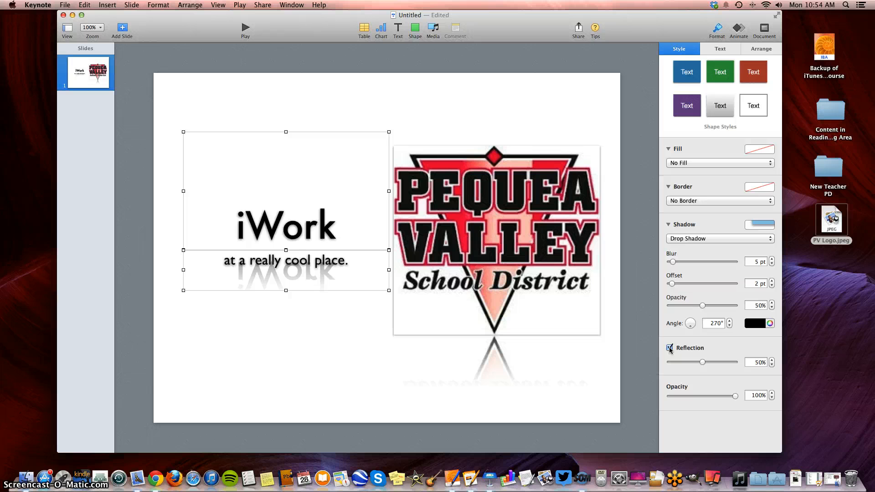
click(669, 349)
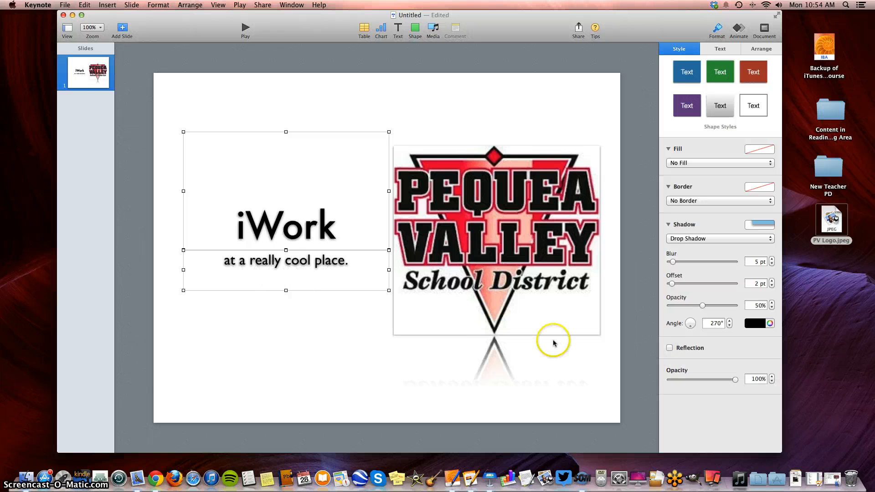
click(282, 337)
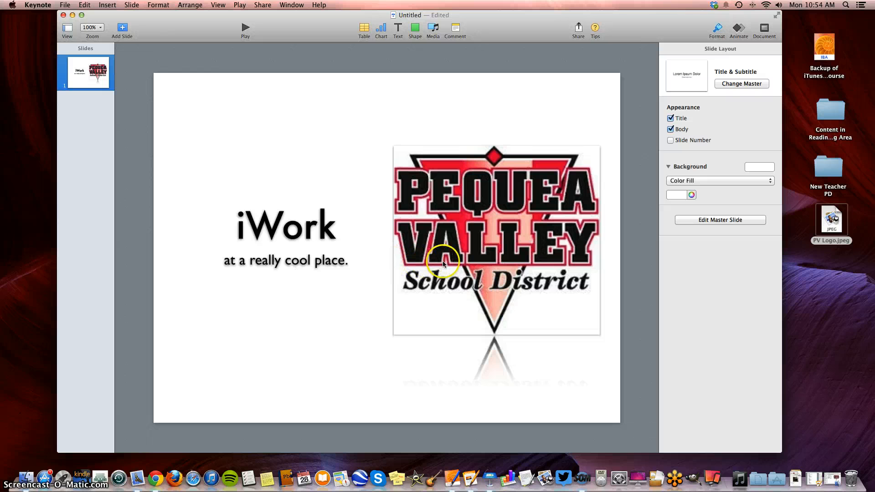
- Insert a plain straight line from the blue shape set and stretch it level across the slide above the title and logo
click(415, 29)
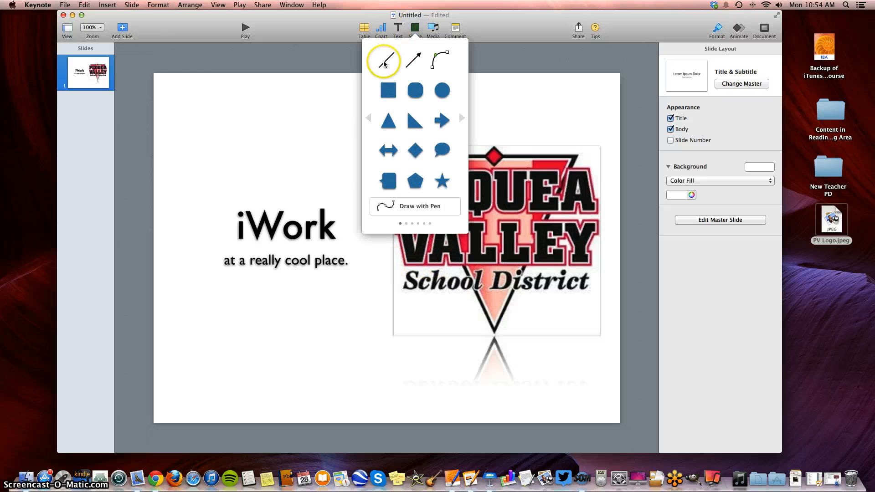
scroll(428, 128, left, 2)
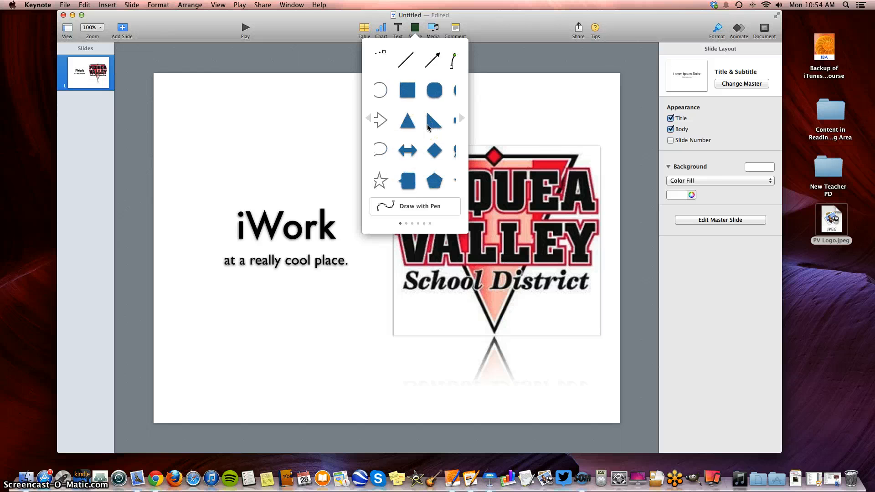
scroll(428, 125, right, 8)
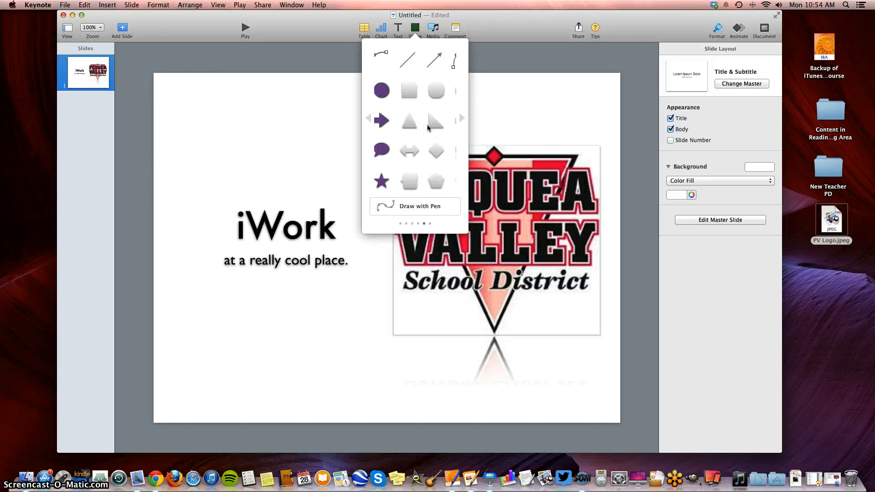
scroll(428, 127, left, 4)
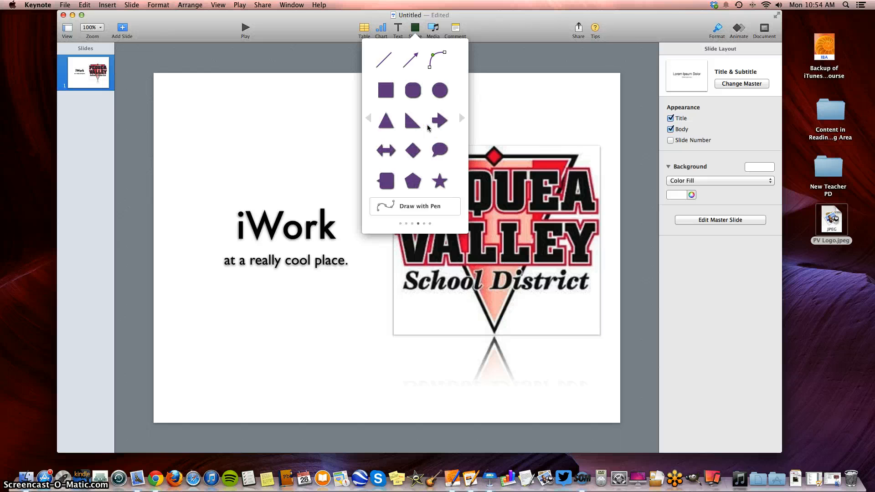
click(368, 118)
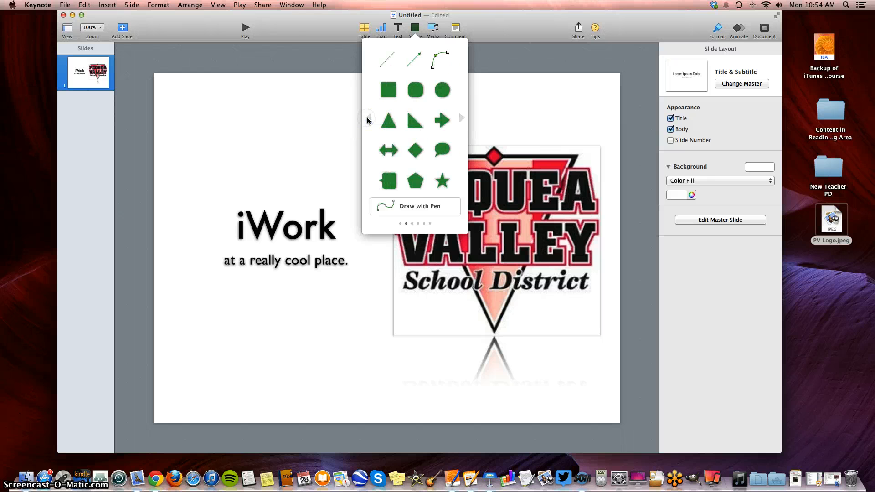
click(368, 119)
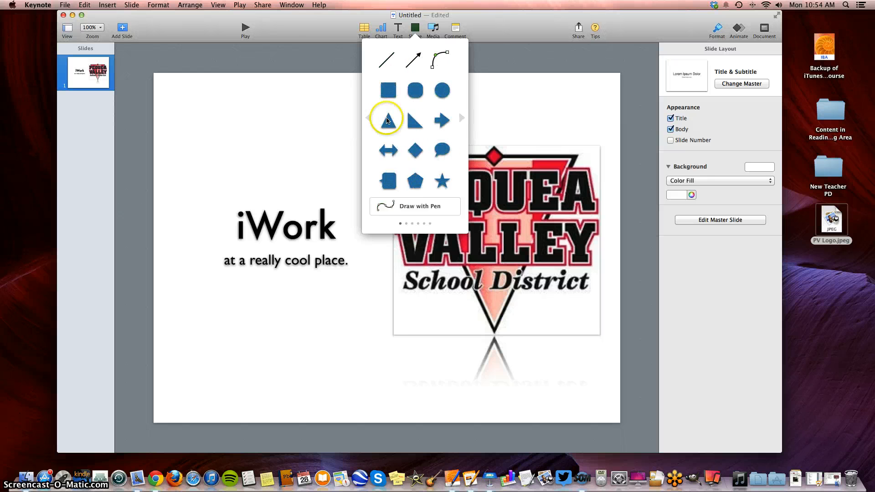
click(390, 58)
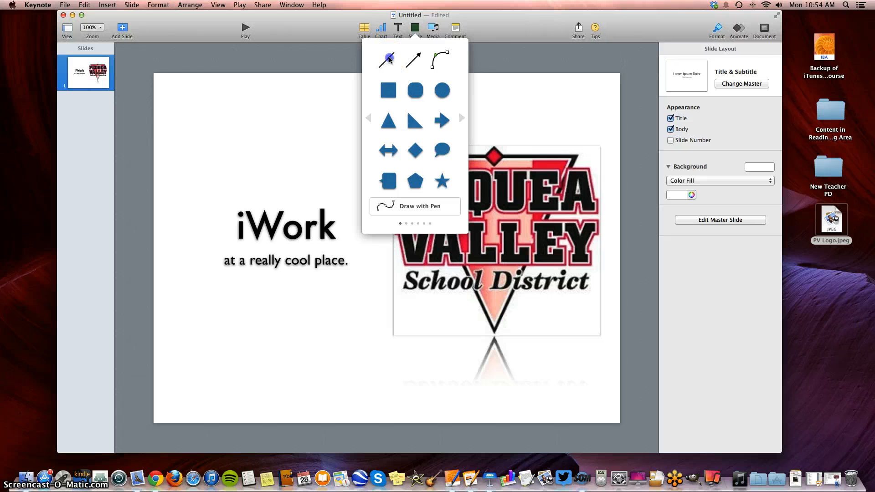
drag(389, 58, 595, 136)
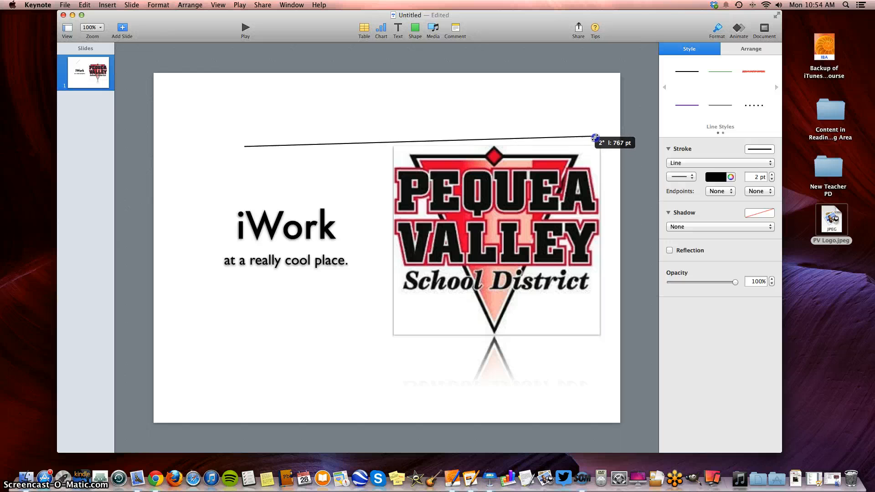
drag(244, 146, 207, 137)
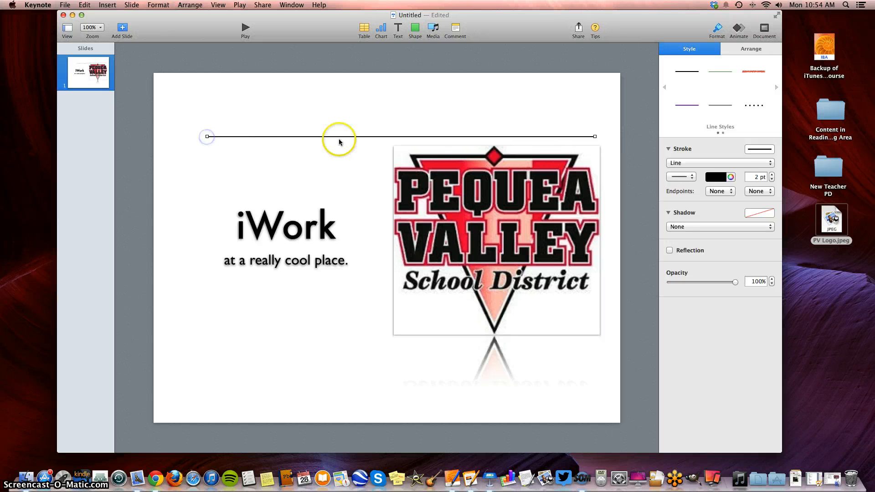
- Raise and lengthen the line across the slide above the logo, and restyle it as a red rough brush stroke
drag(342, 138, 343, 122)
drag(208, 120, 175, 120)
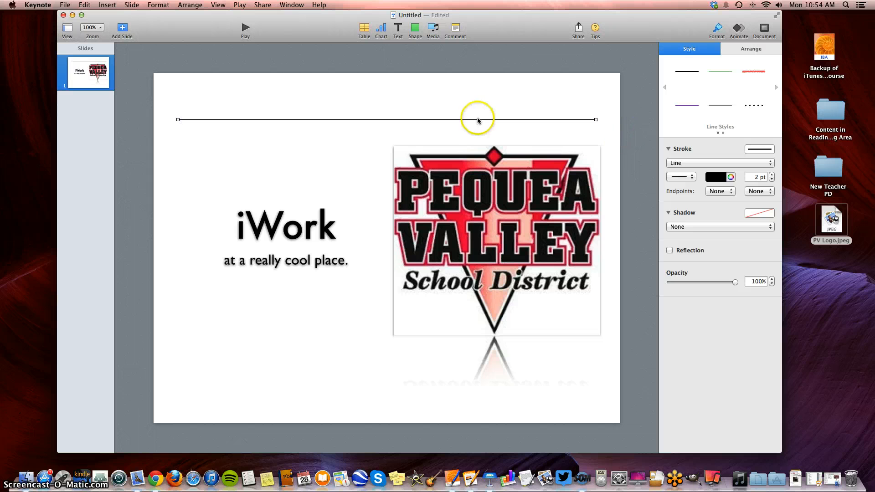
click(722, 177)
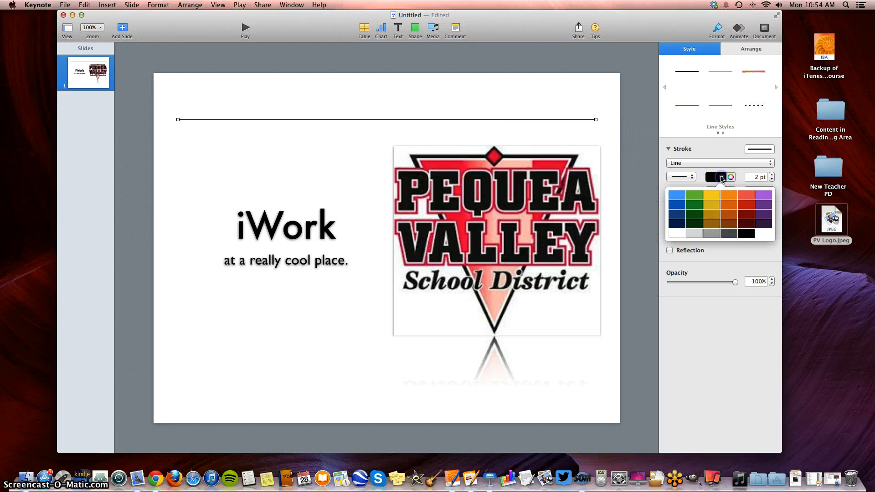
click(744, 202)
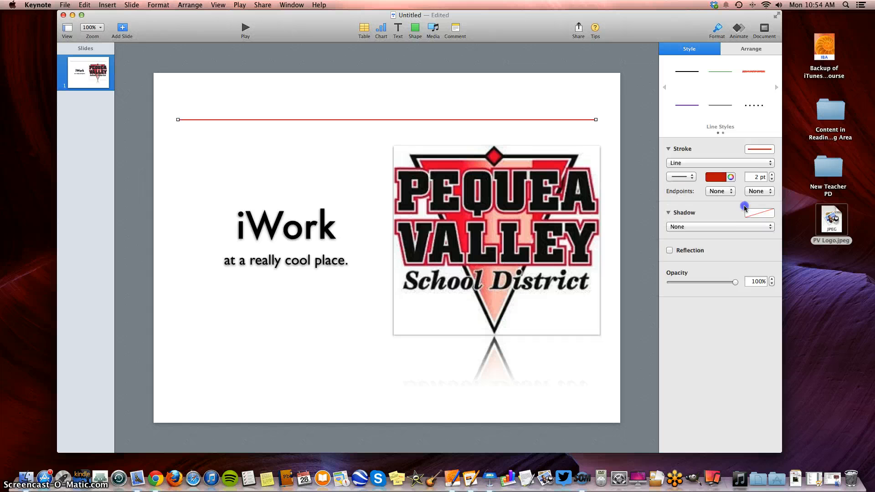
click(686, 178)
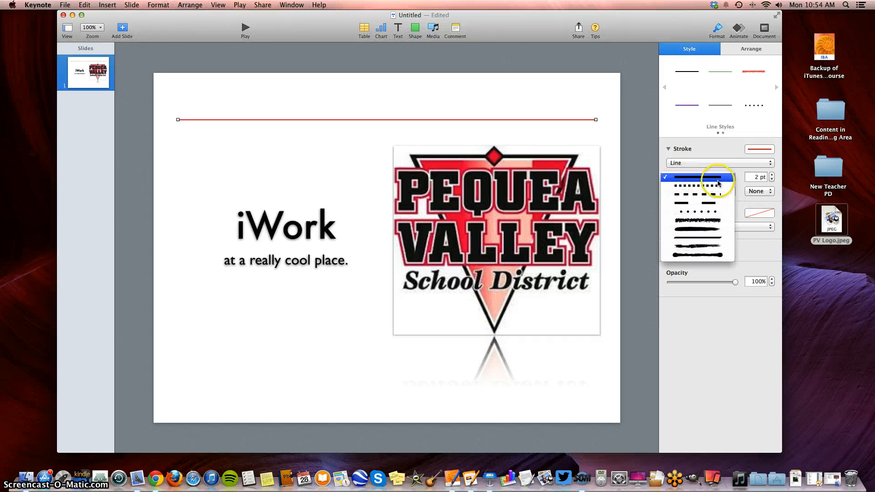
click(709, 250)
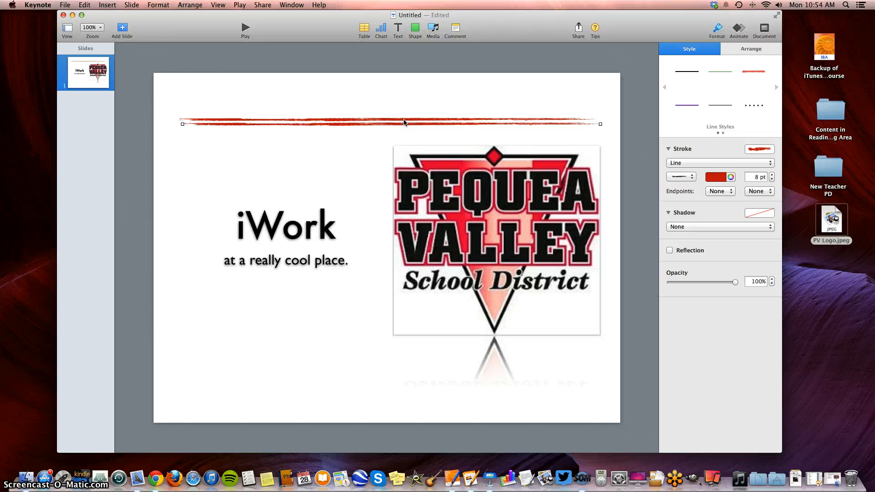
- Place a duplicate of the red brush line just above the original, aligned with it, and colour the copy gray
drag(405, 119, 391, 111)
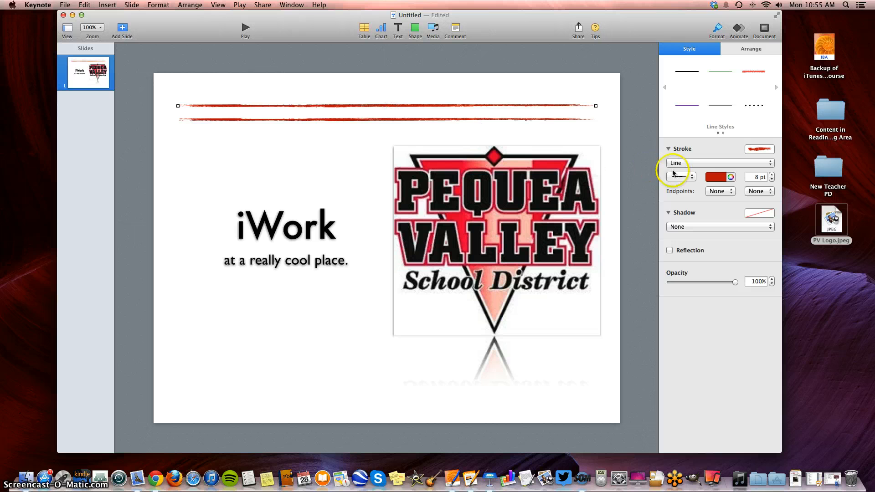
click(714, 179)
click(715, 236)
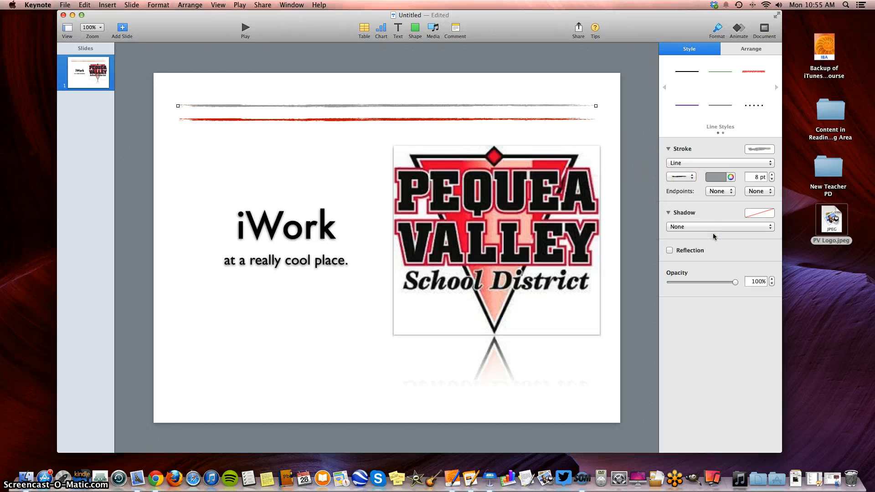
- Duplicate the gray brush line into the gap between the gray and red lines, and colour the copy black
drag(414, 109, 411, 115)
click(715, 177)
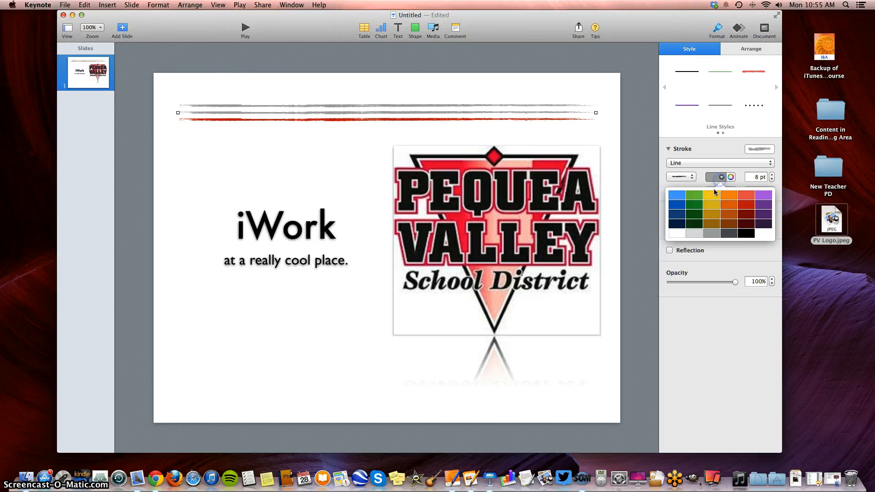
click(740, 234)
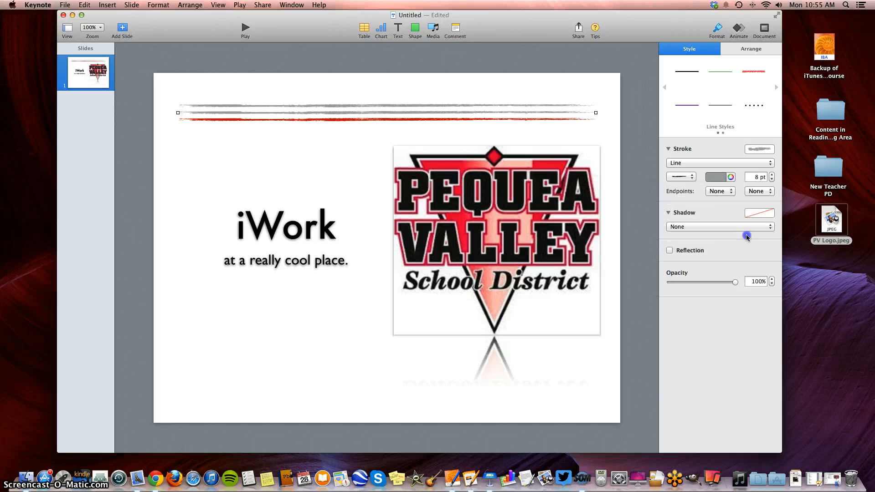
- Apply a drop shadow and a reflection of about 86% to all three brush lines together
shift+click(366, 119)
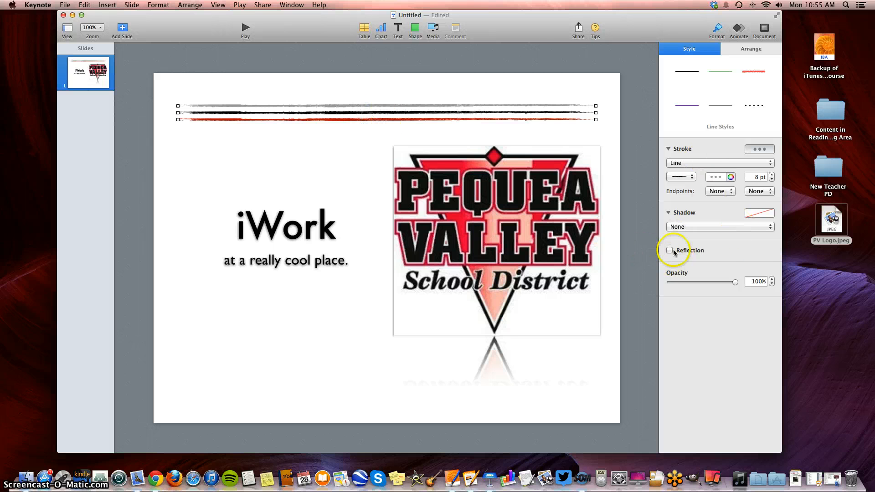
click(674, 226)
click(688, 235)
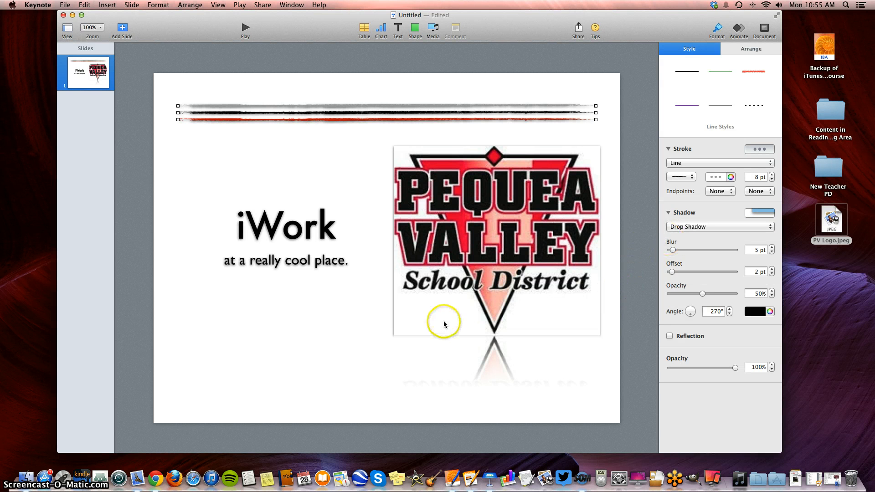
click(669, 336)
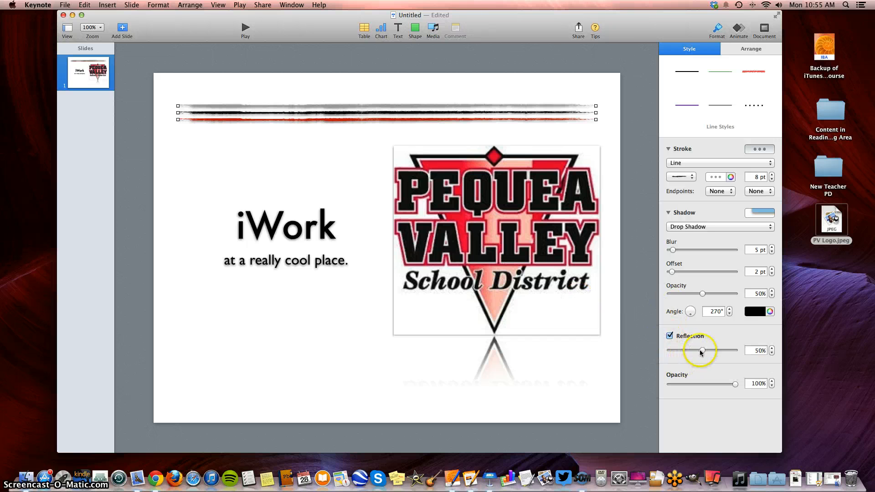
drag(709, 353, 703, 352)
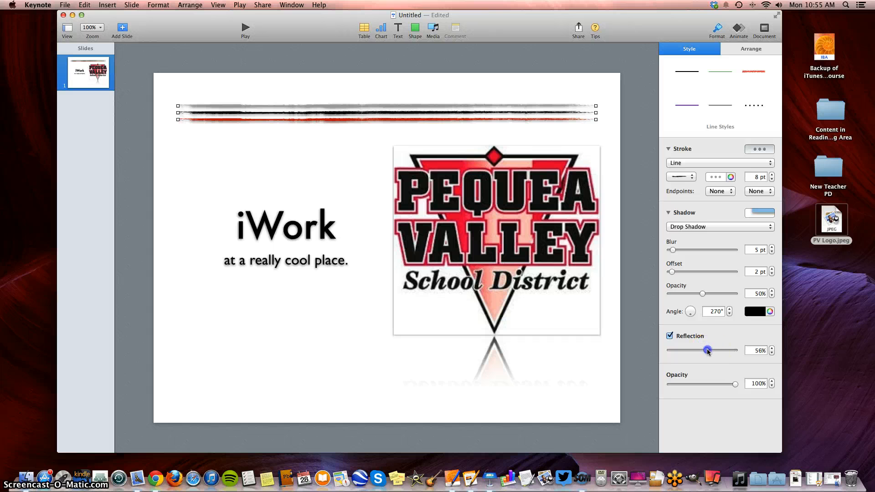
click(416, 382)
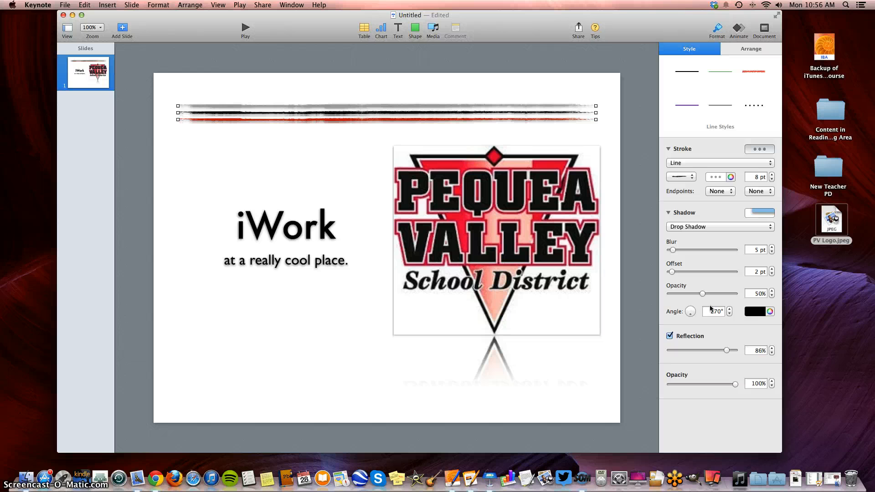
click(704, 253)
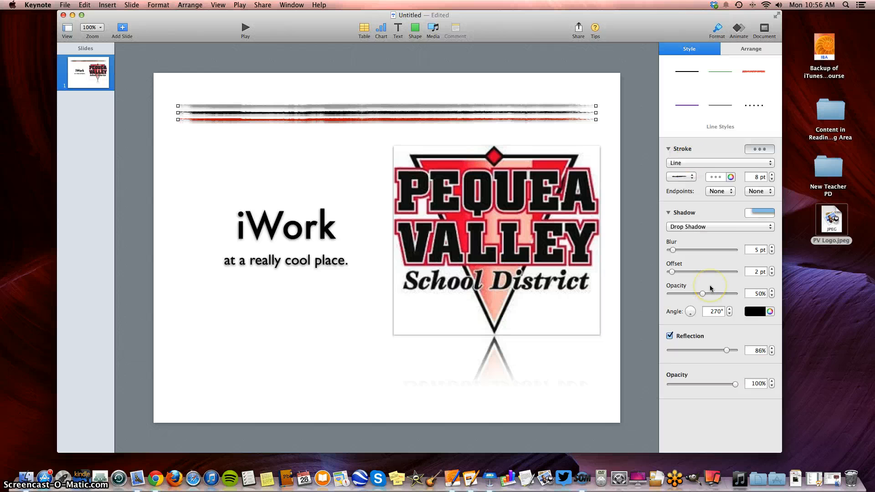